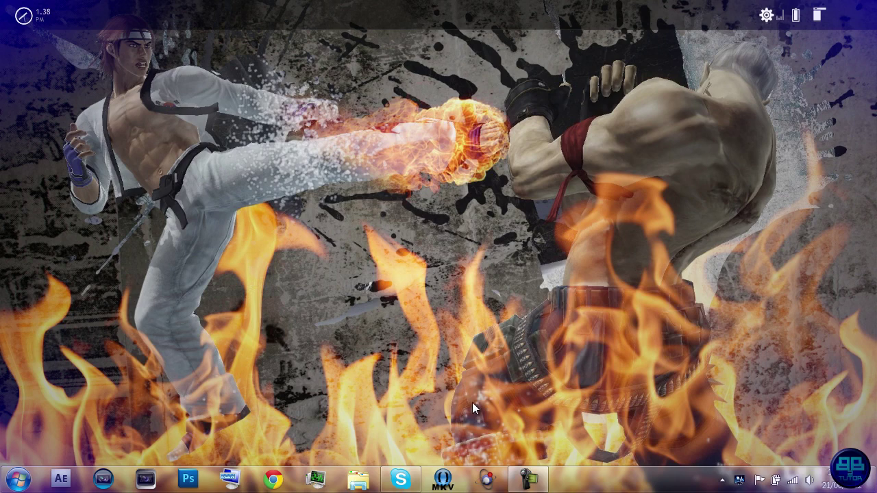
- Open MKVcleaver and start locating the MKVToolNix folder, expanding Computer, Local Disk (C:) and Program Files (x86)
click(444, 483)
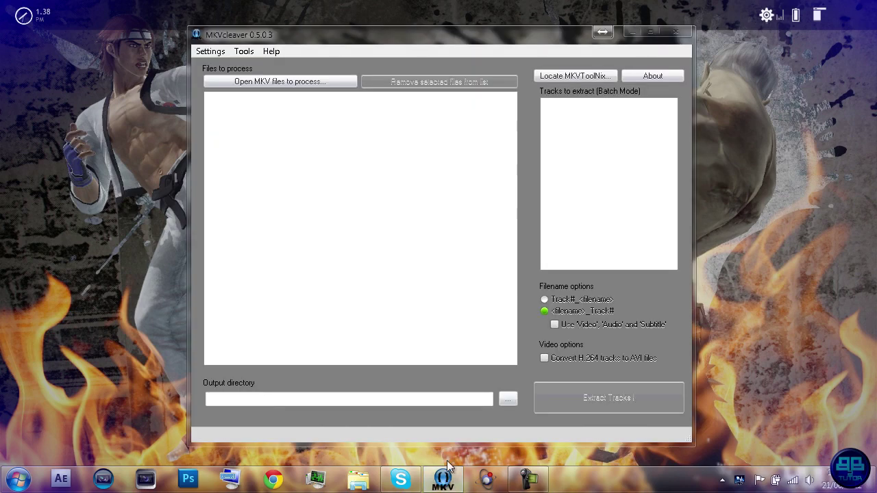
click(593, 77)
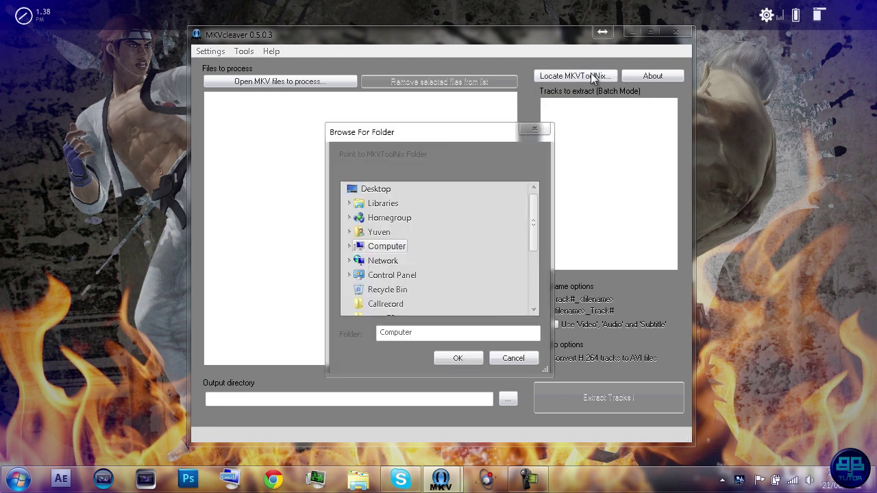
drag(533, 211, 533, 225)
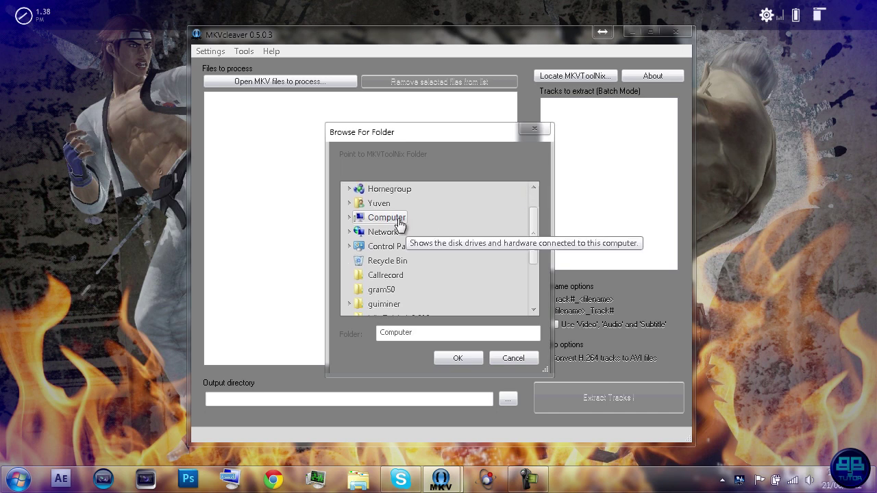
click(350, 218)
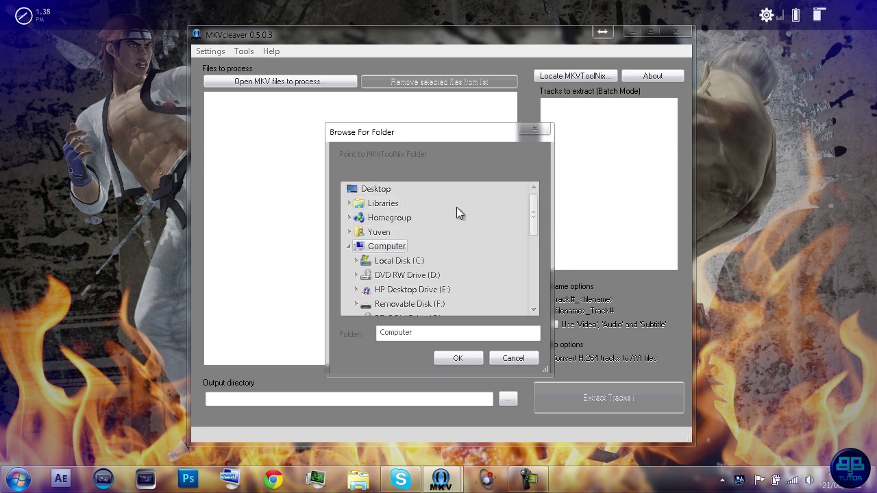
scroll(360, 264, down, 2)
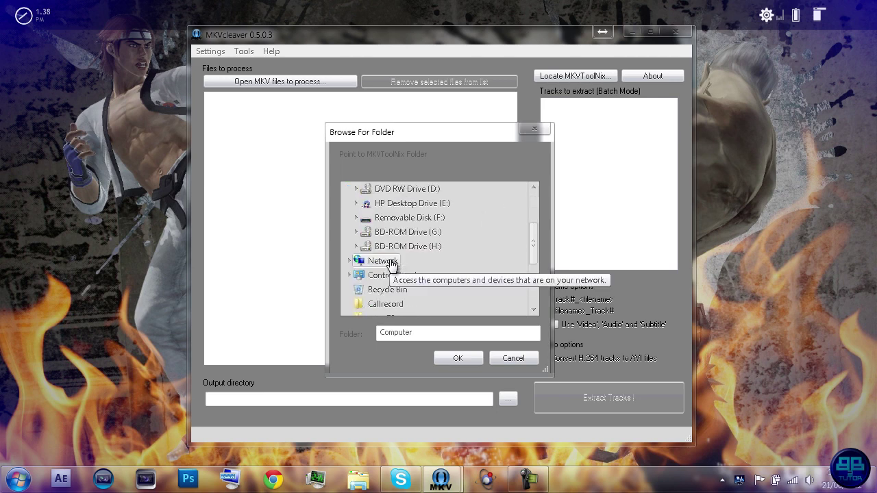
scroll(394, 259, up, 1)
scroll(394, 260, up, 1)
scroll(405, 260, down, 1)
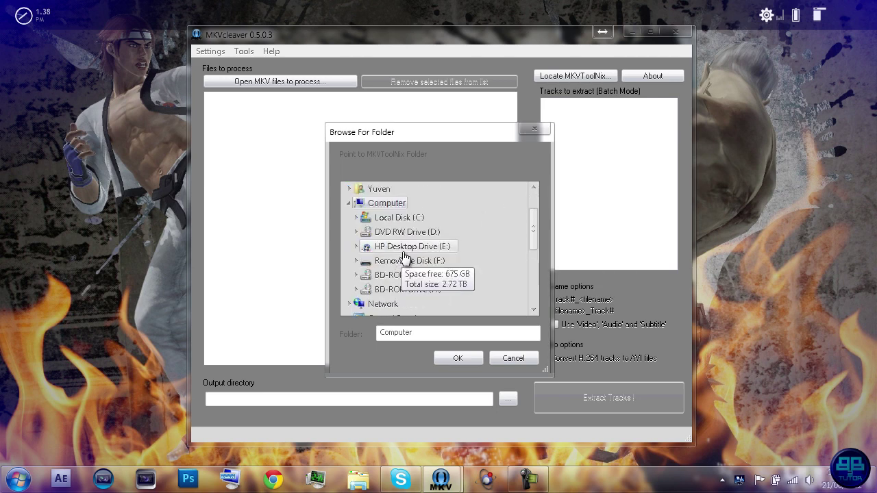
click(356, 218)
scroll(420, 219, down, 1)
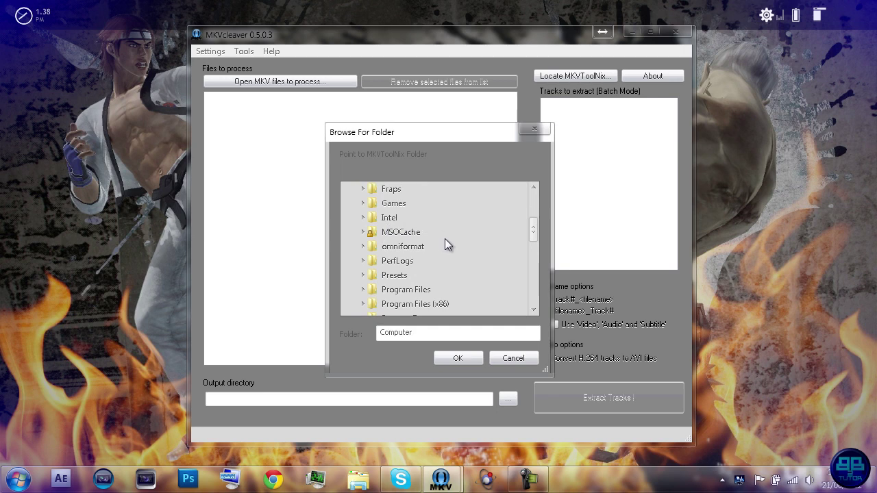
scroll(443, 240, down, 1)
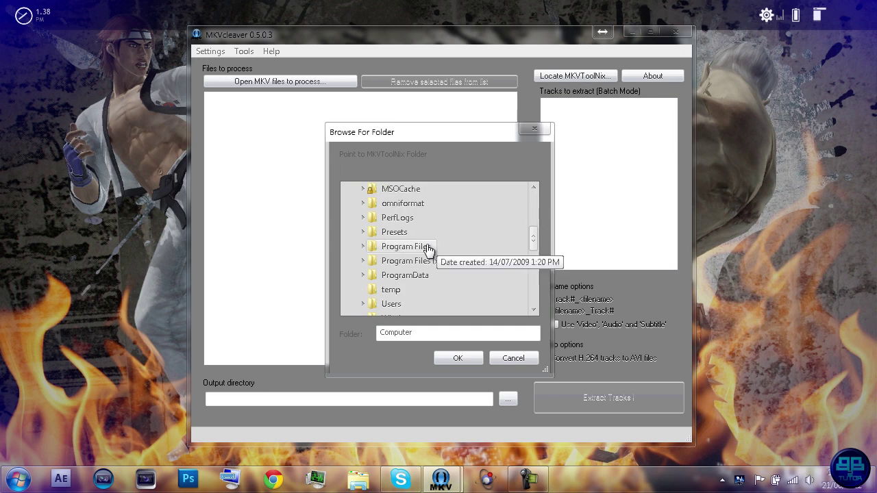
click(362, 261)
- Set the MKVtoolnix folder inside Program Files (x86) as the MKVToolNix location
scroll(378, 255, down, 5)
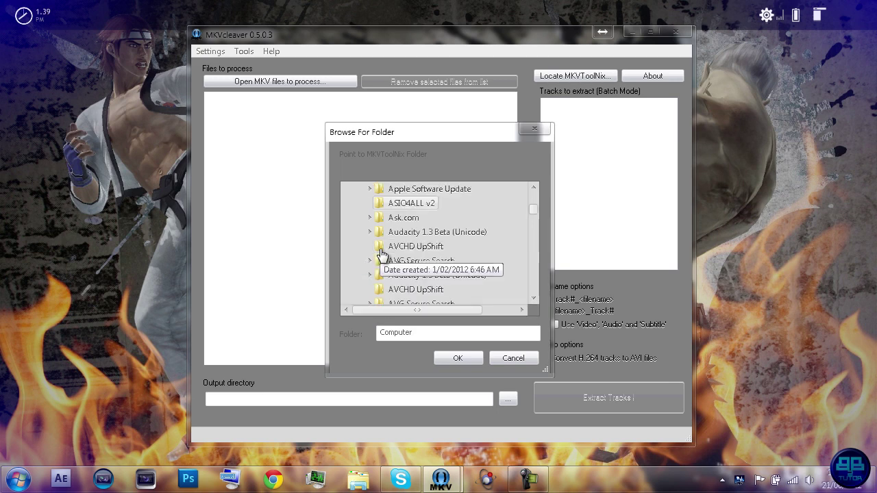
scroll(492, 251, down, 15)
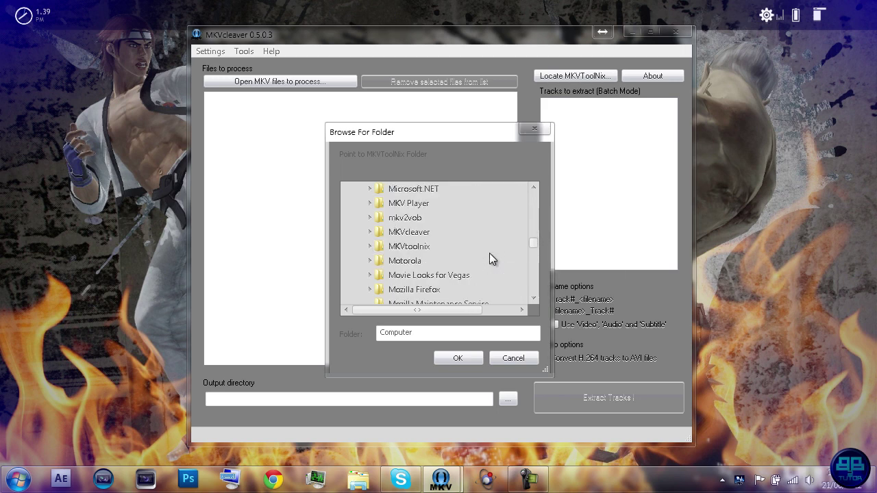
click(415, 247)
scroll(417, 251, up, 1)
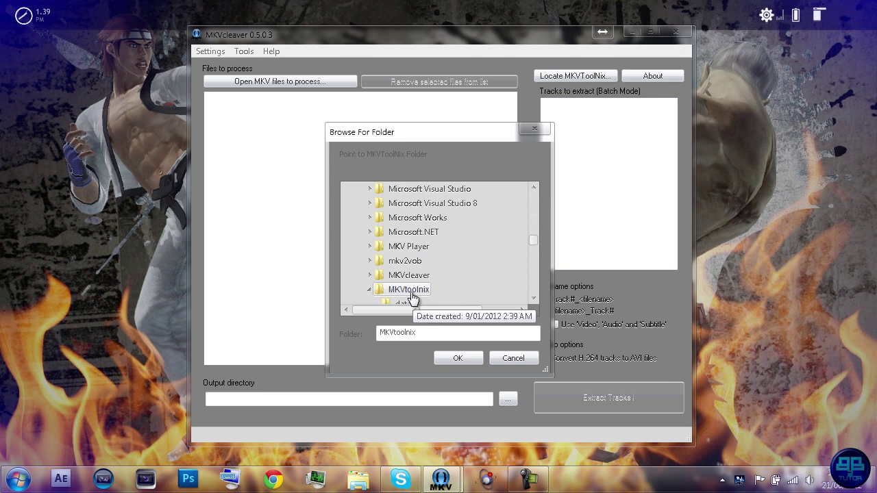
click(455, 357)
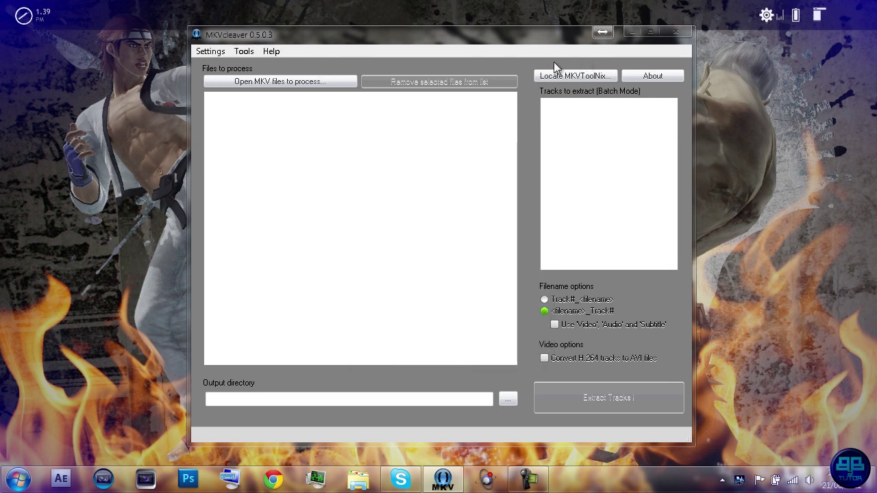
- Load all the Haiyore! Nyaruko-san [720p] MKV episodes, 01 to 11, as files to process
click(334, 80)
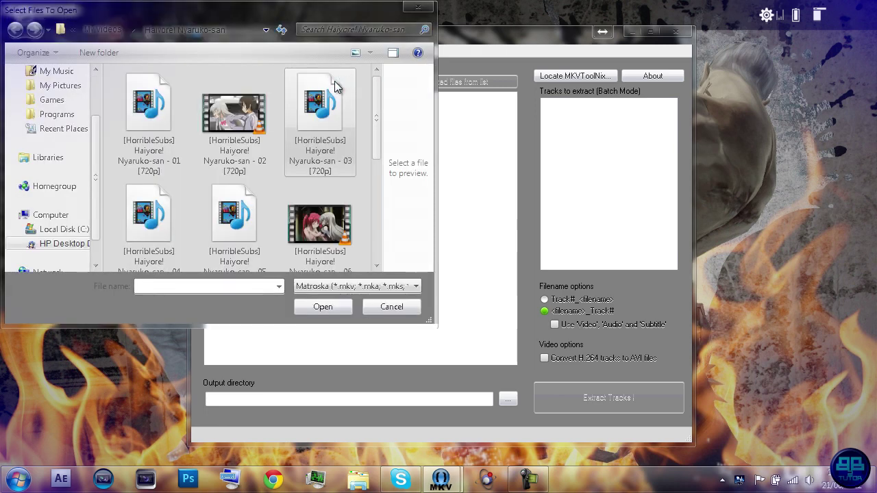
double_click(150, 133)
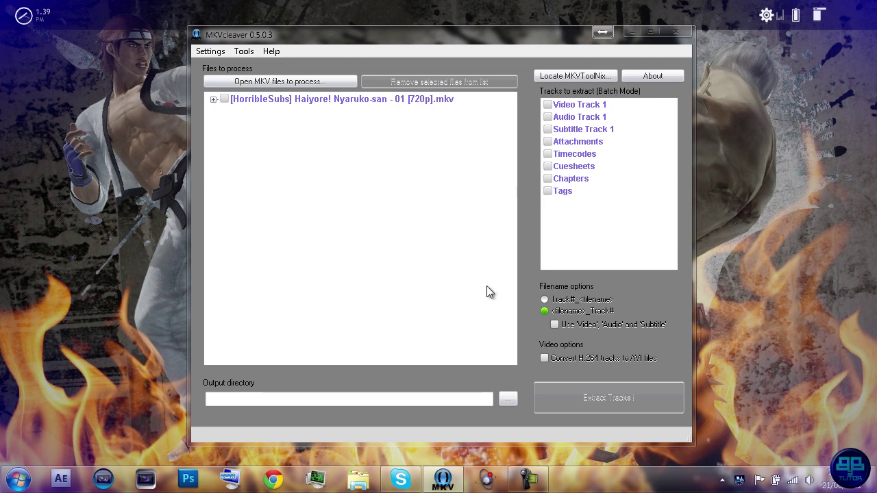
click(321, 86)
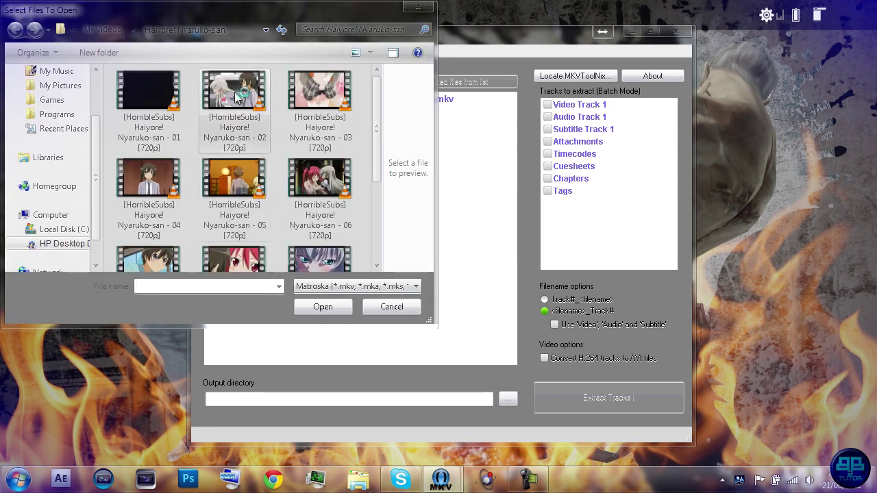
scroll(246, 137, down, 3)
key(ctrl+a)
scroll(285, 153, up, 3)
scroll(285, 152, down, 3)
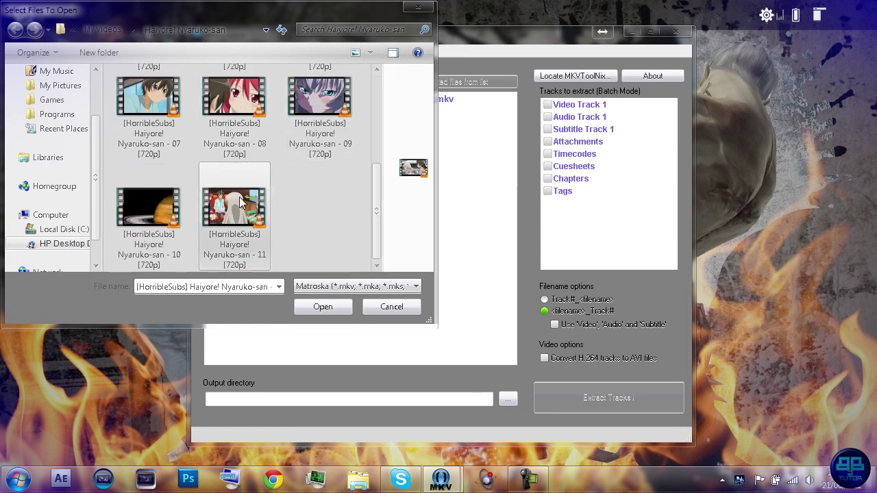
click(320, 307)
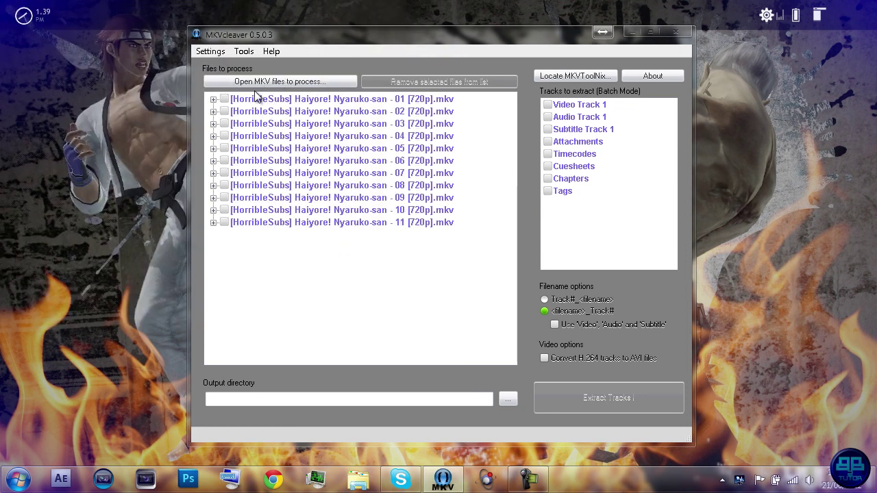
- Expand the tracks of episodes 01 and 02, mark episode 01 for processing, and leave its individual video and audio tracks unticked
click(213, 99)
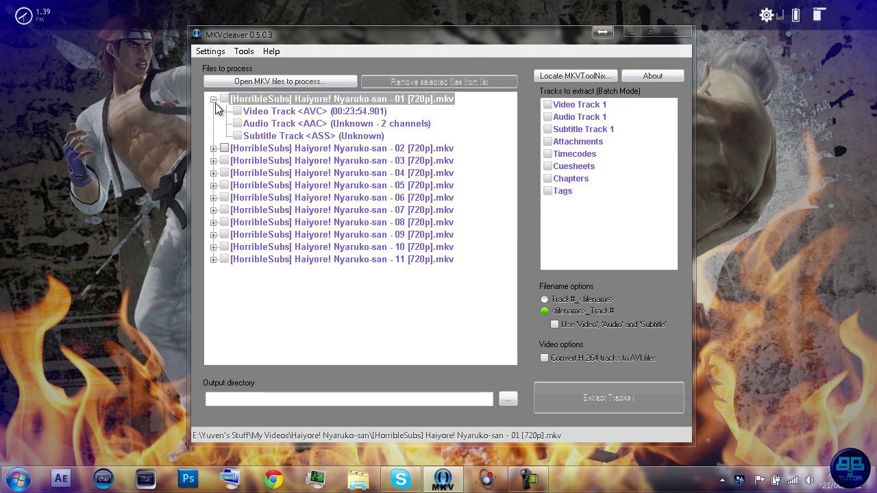
click(213, 148)
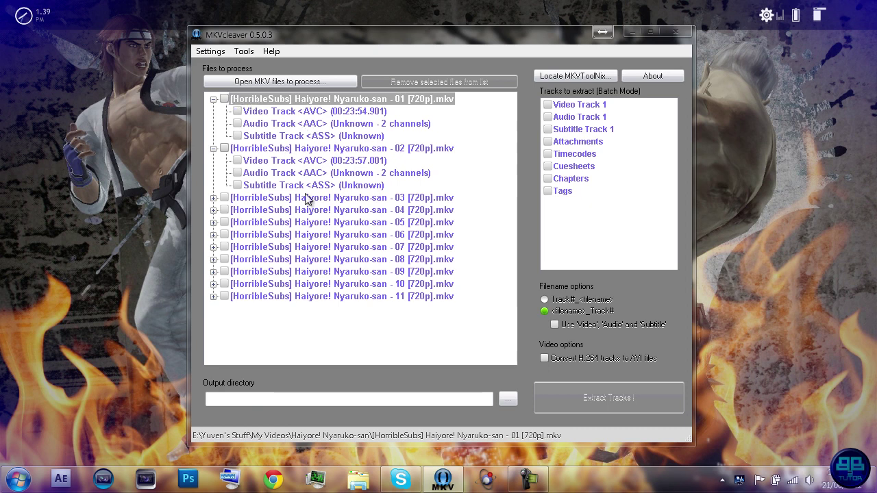
click(237, 112)
click(224, 99)
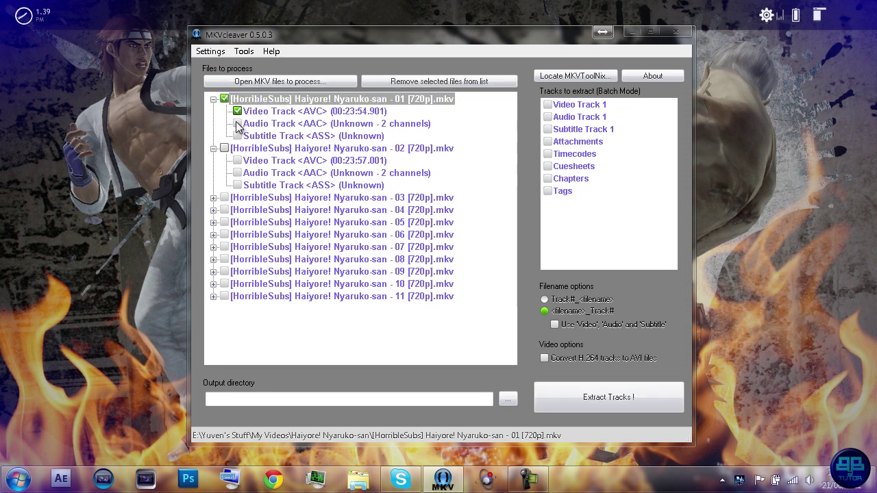
click(237, 124)
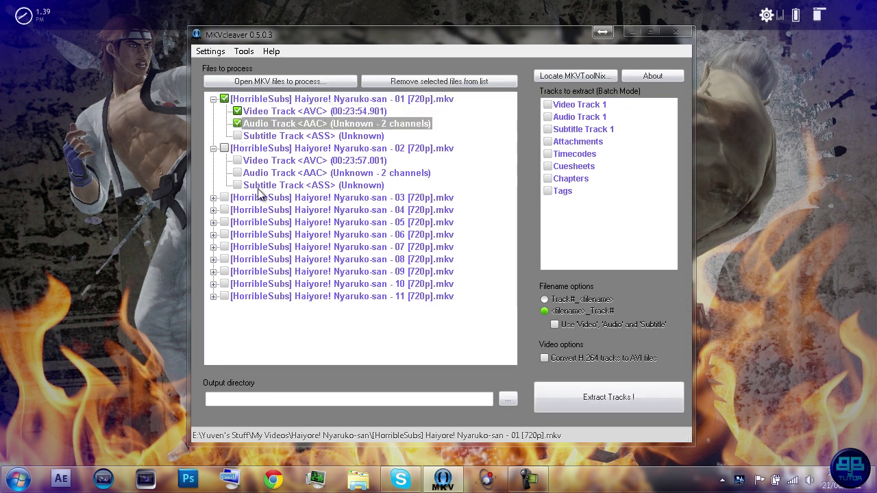
click(237, 123)
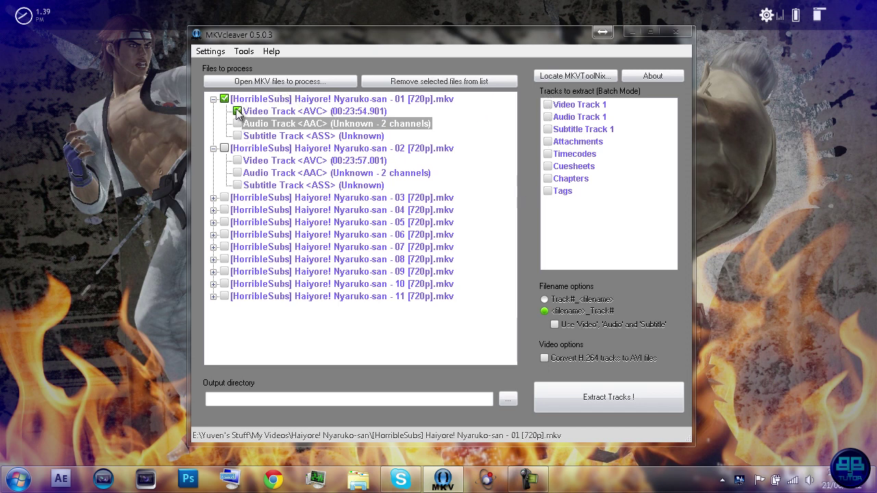
click(237, 112)
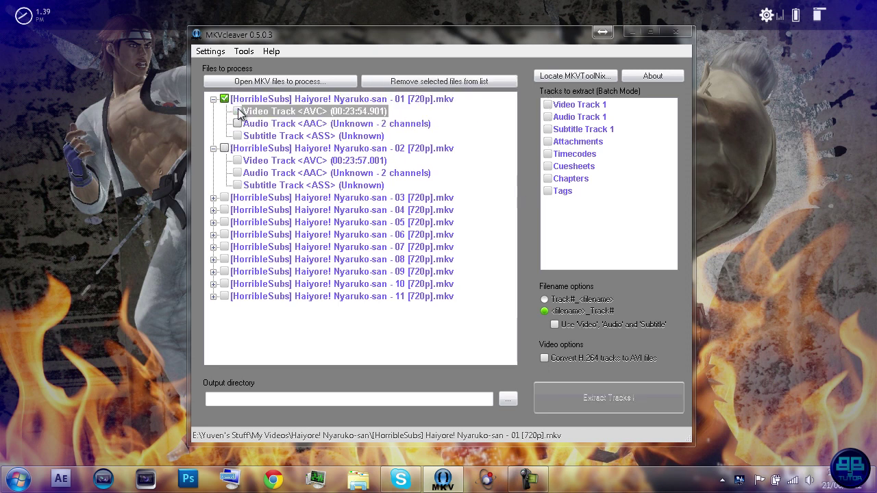
- Mark episodes 02 through 11 for processing as well
click(225, 148)
click(224, 198)
click(224, 210)
click(224, 222)
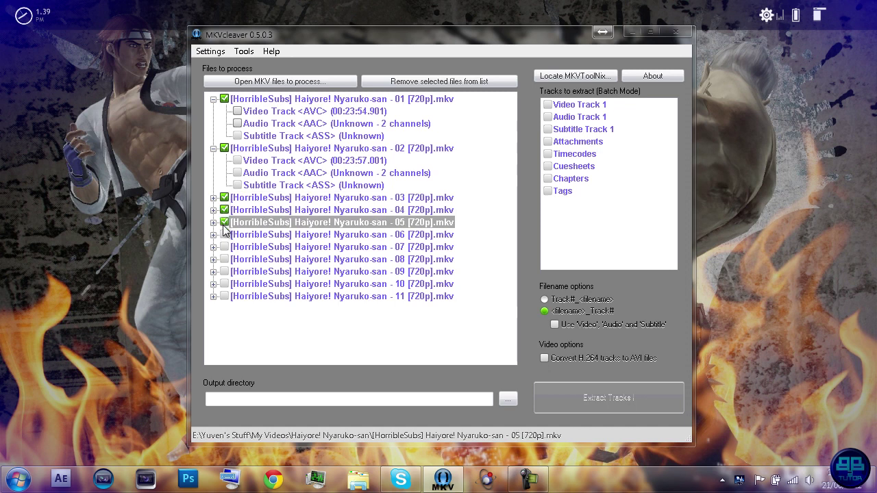
click(224, 247)
click(224, 271)
click(224, 296)
click(224, 283)
click(224, 259)
click(224, 234)
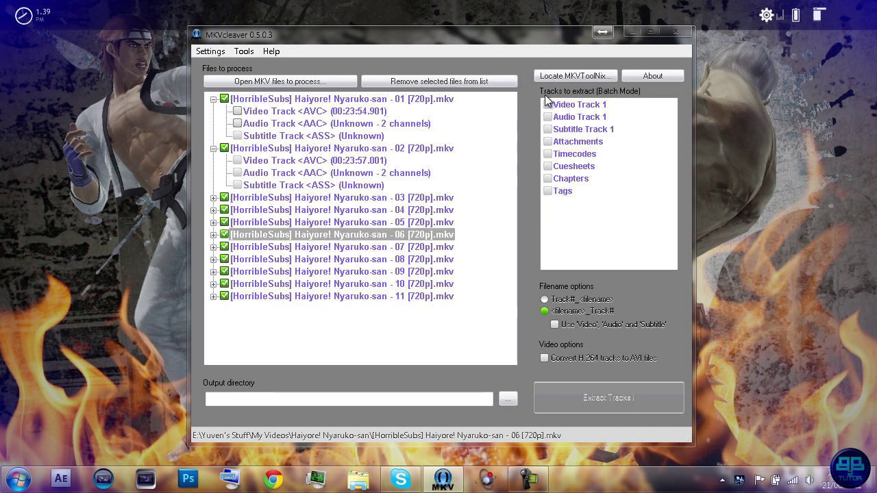
- Choose Video Track 1 for batch extraction and collapse the track lists of episodes 01 and 02
click(548, 104)
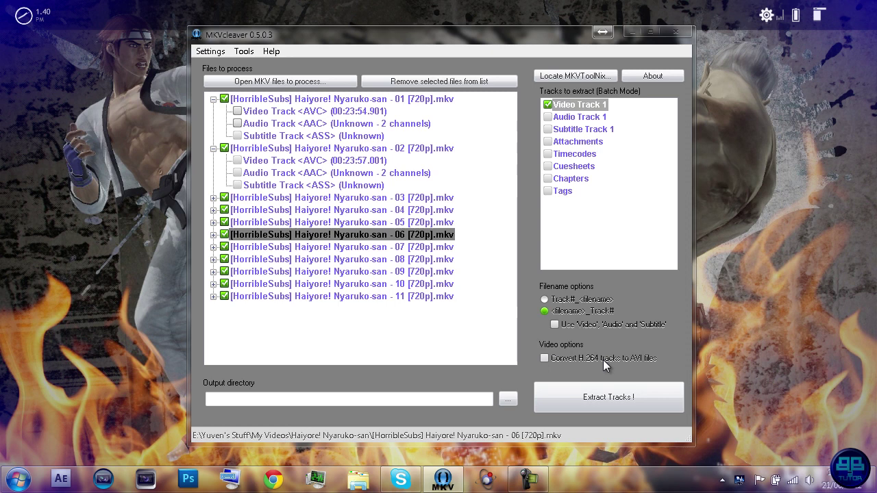
click(213, 99)
click(213, 111)
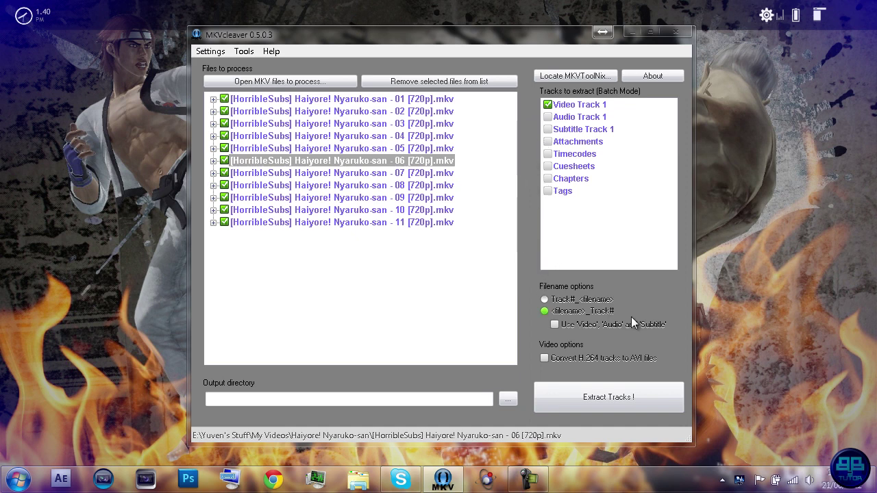
click(544, 358)
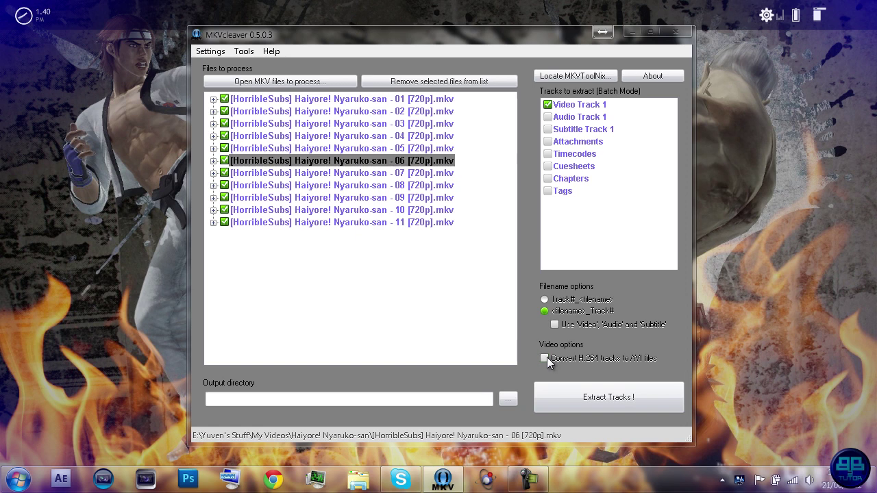
click(579, 397)
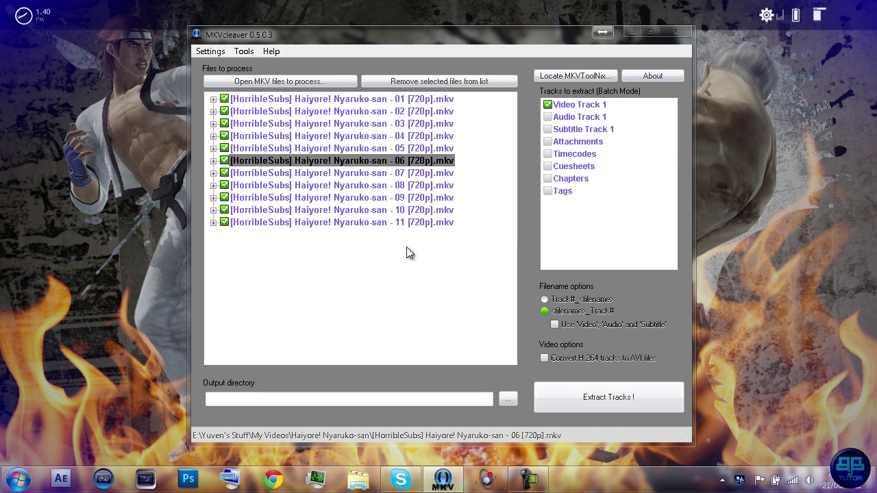
click(508, 399)
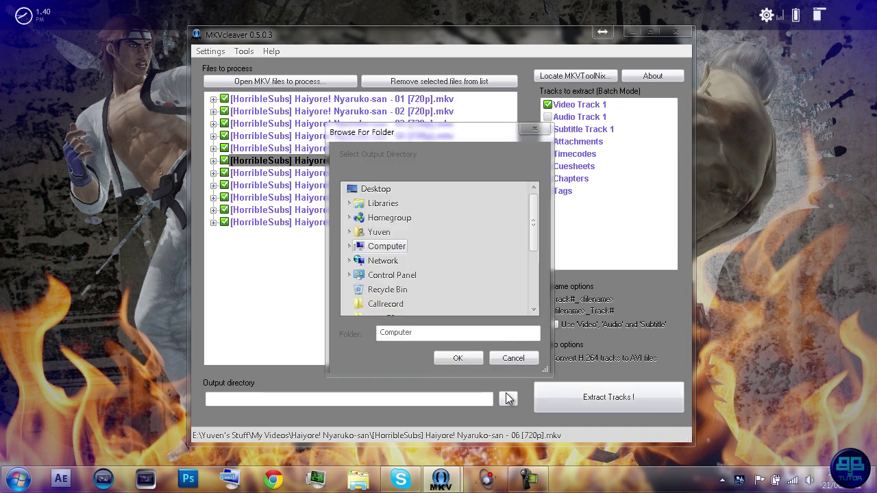
click(530, 356)
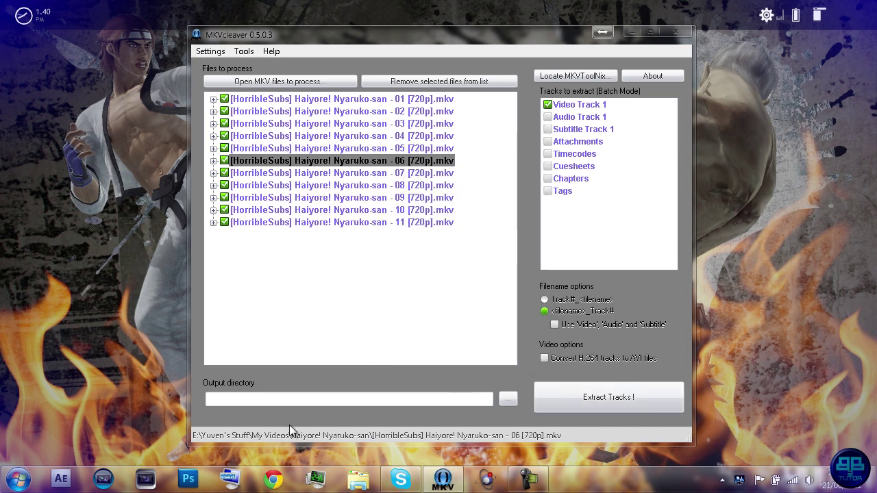
- Open the output directory chooser and create a new desktop folder named "Muxing Tutorial"
click(508, 400)
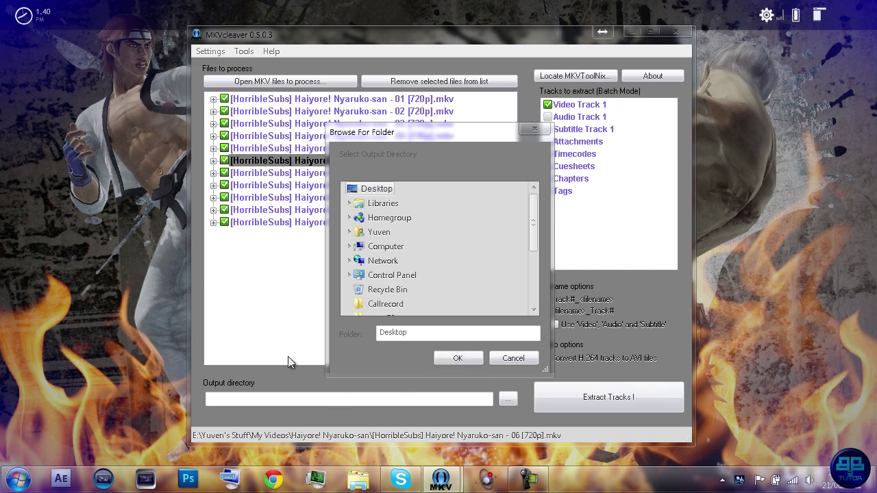
double_click(139, 218)
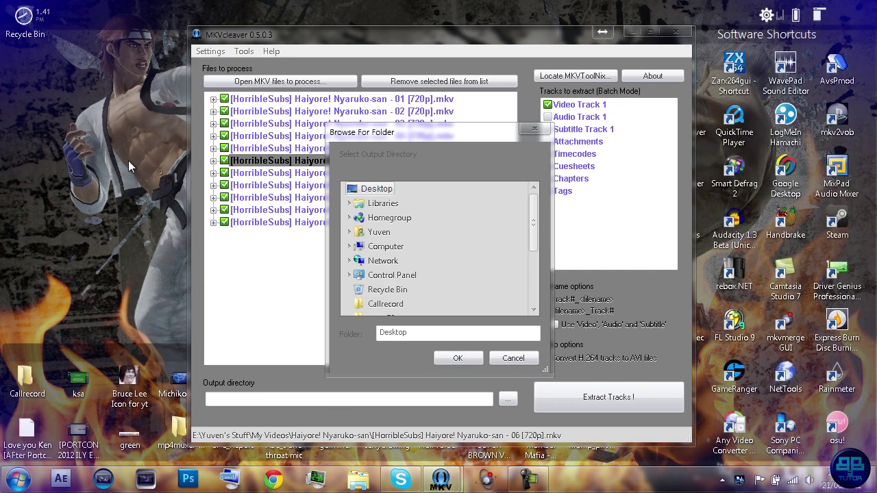
key(ctrl+shift+n)
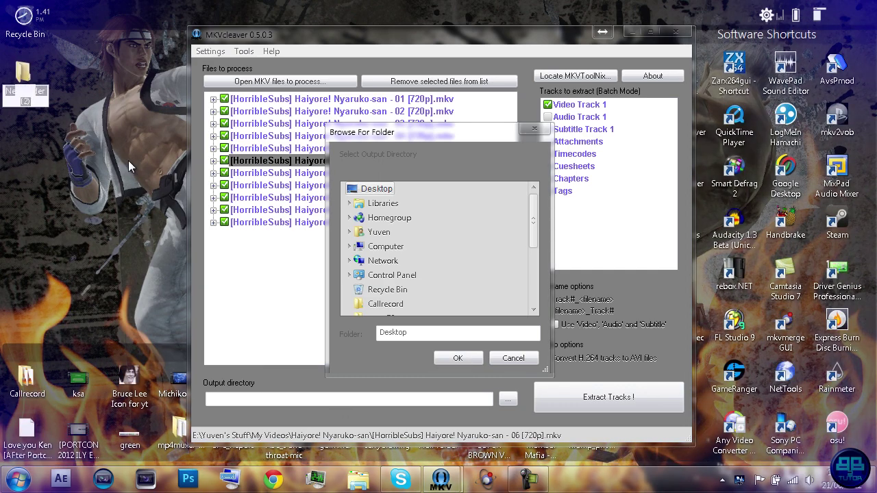
text(Muxing Tut)
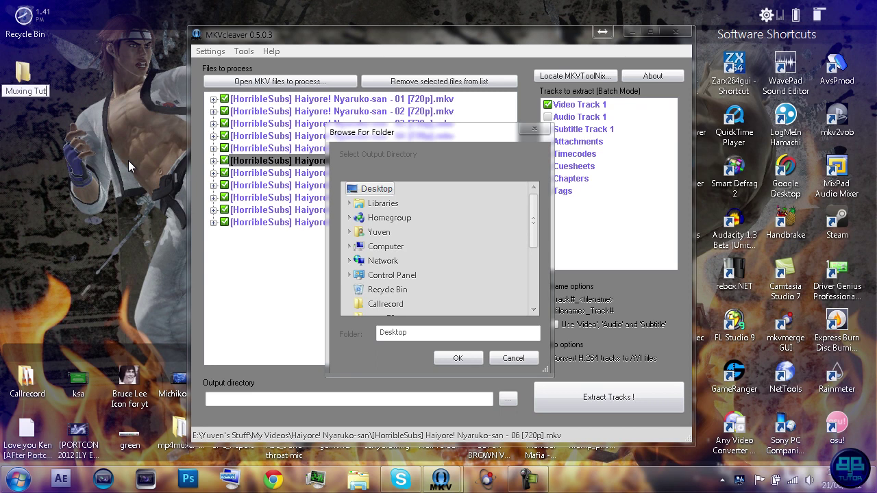
text(oril)
key(Return)
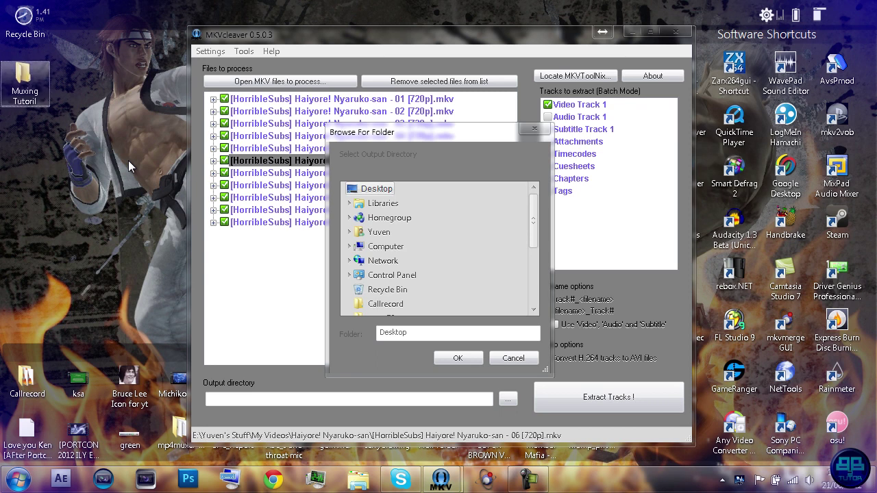
key(F2)
key(End)
text(al)
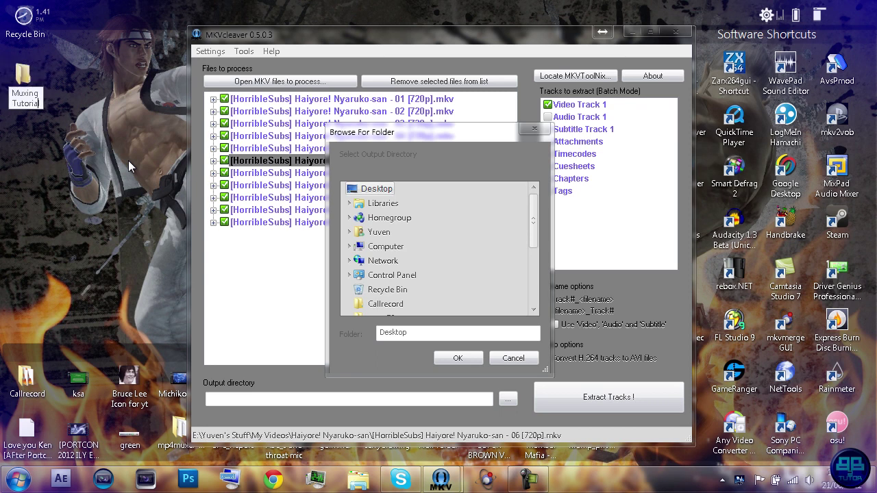
key(Return)
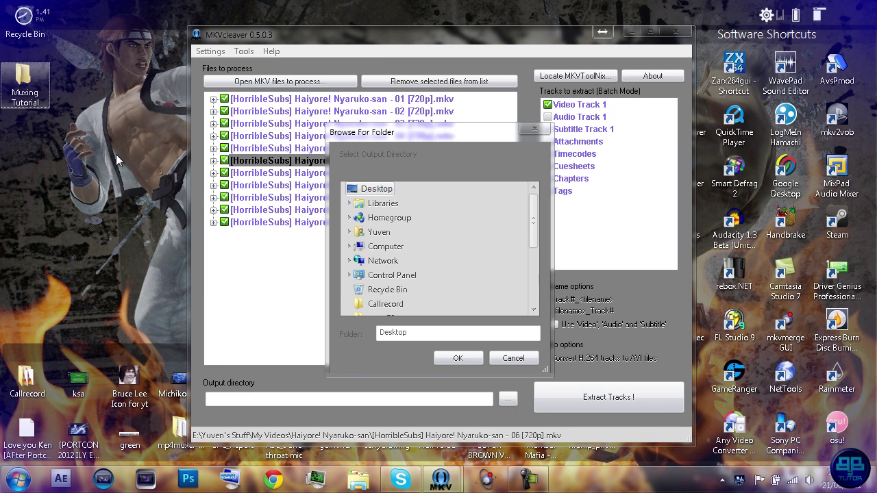
- Set the desktop's Muxing Tutorial folder as the output directory and extract the video tracks of all marked episodes
click(458, 357)
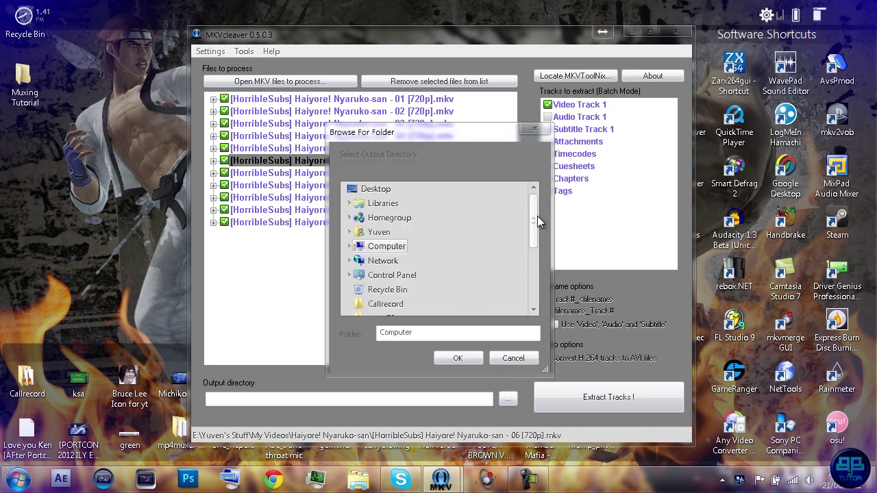
drag(537, 216, 531, 277)
click(397, 246)
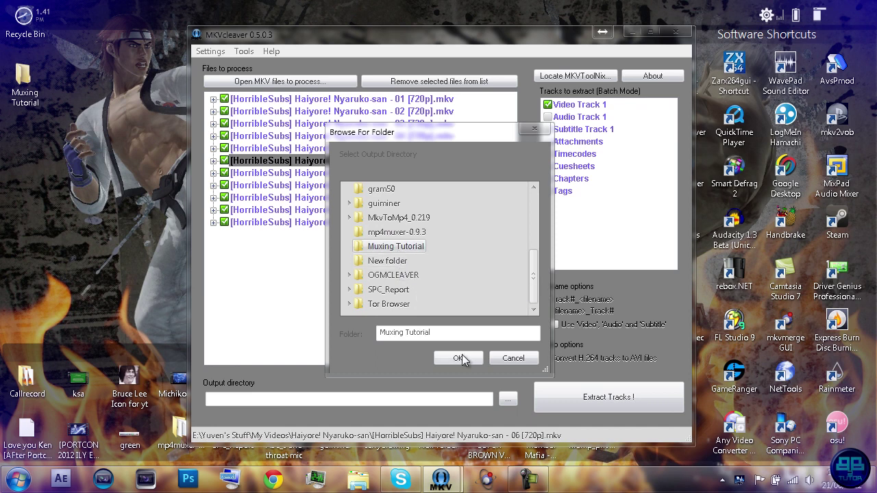
click(458, 357)
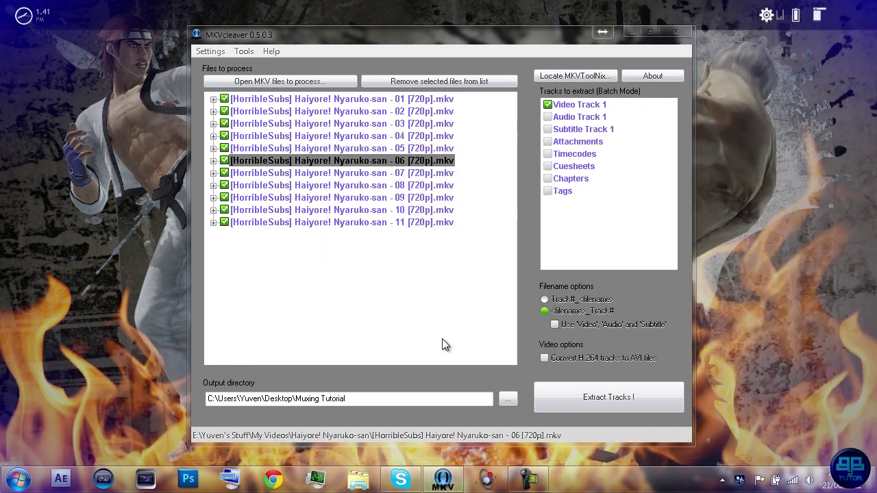
click(584, 396)
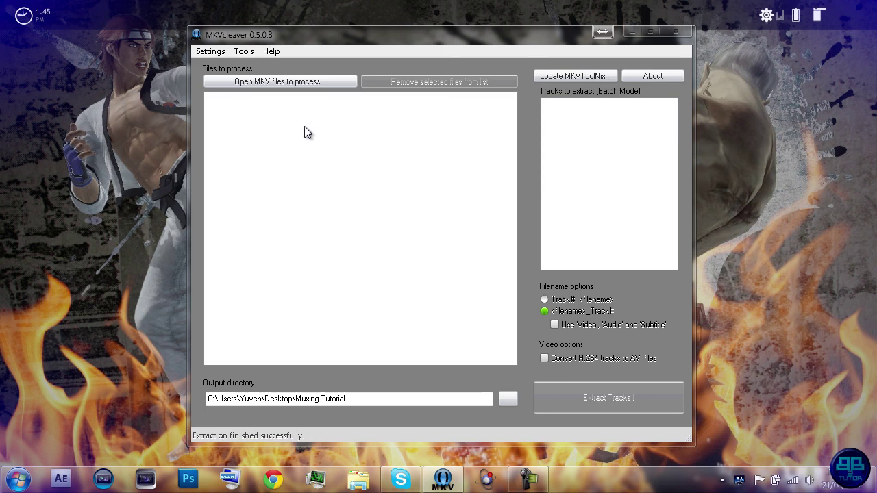
- Open the desktop's Muxing Tutorial folder with a wider Name column for reading the extracted file names, and close MKVcleaver
double_click(127, 125)
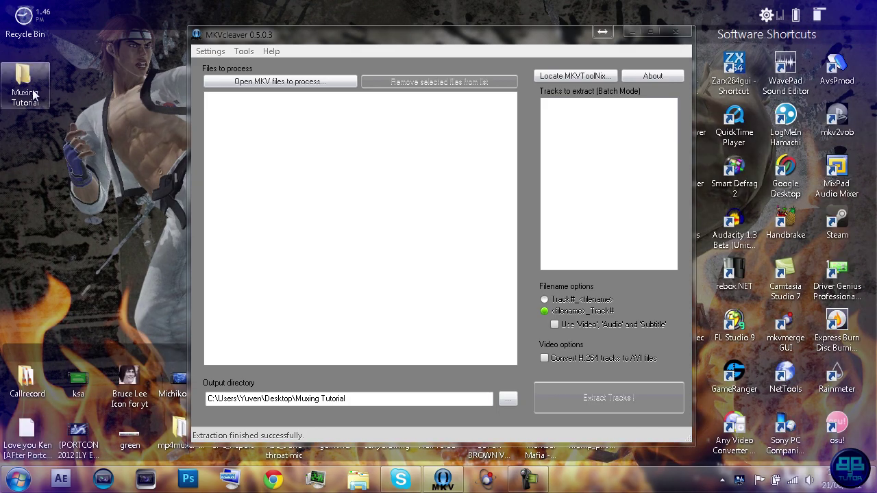
double_click(35, 94)
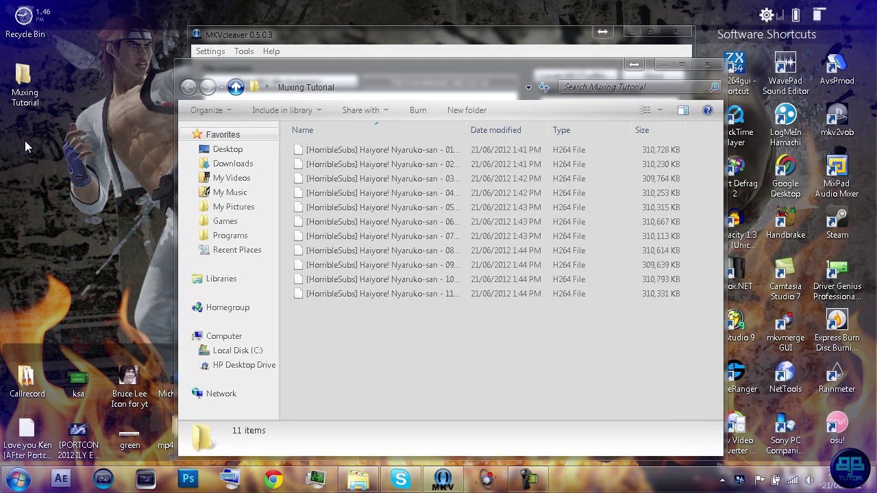
click(524, 34)
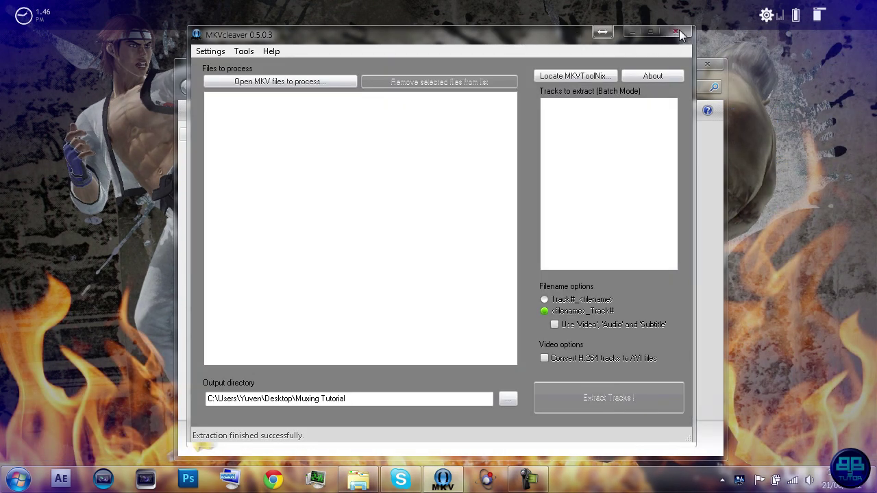
click(678, 33)
drag(495, 362, 361, 324)
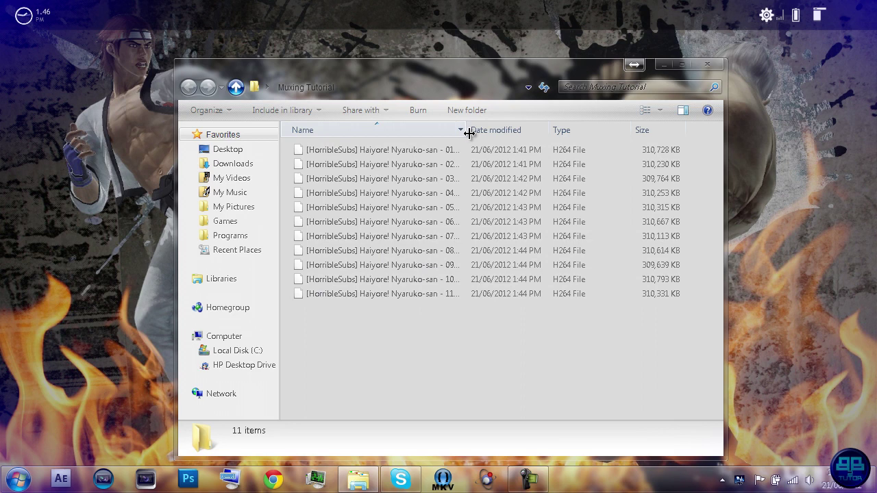
drag(468, 130, 499, 130)
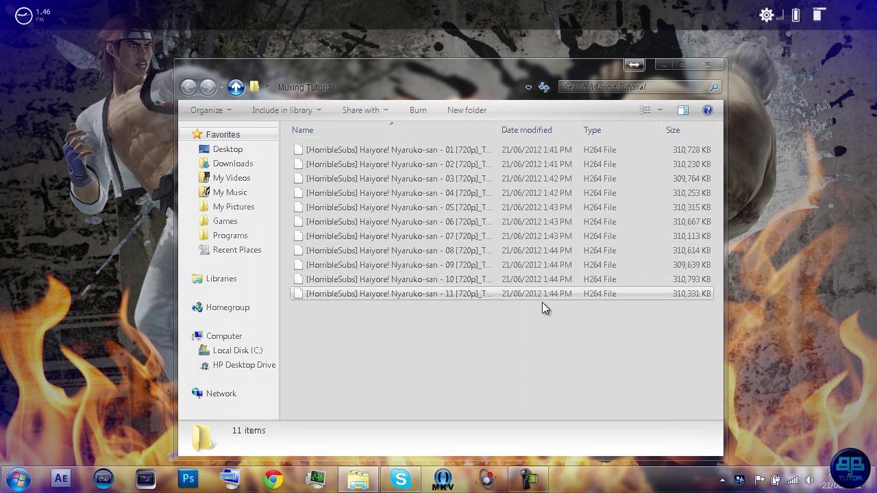
- Switch to mkvmerge GUI and add the extracted episode 01 H264 video from the Muxing Tutorial folder as an input file
click(492, 481)
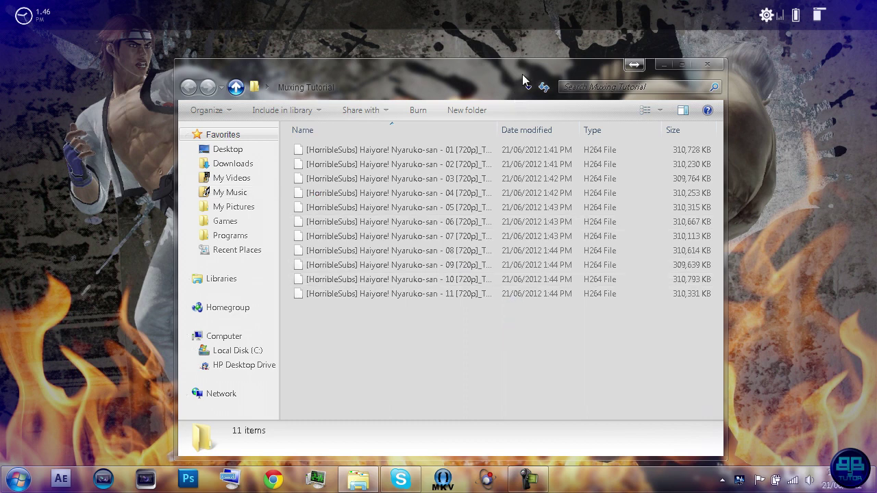
drag(522, 74, 433, 35)
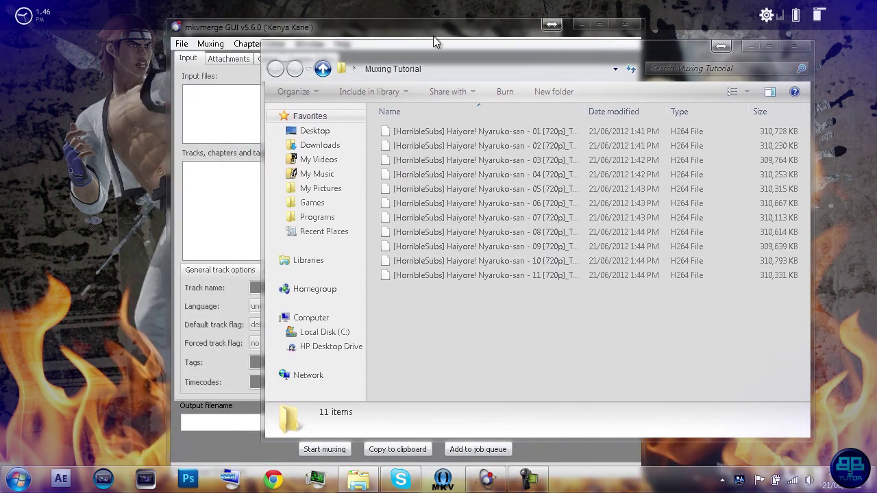
click(323, 25)
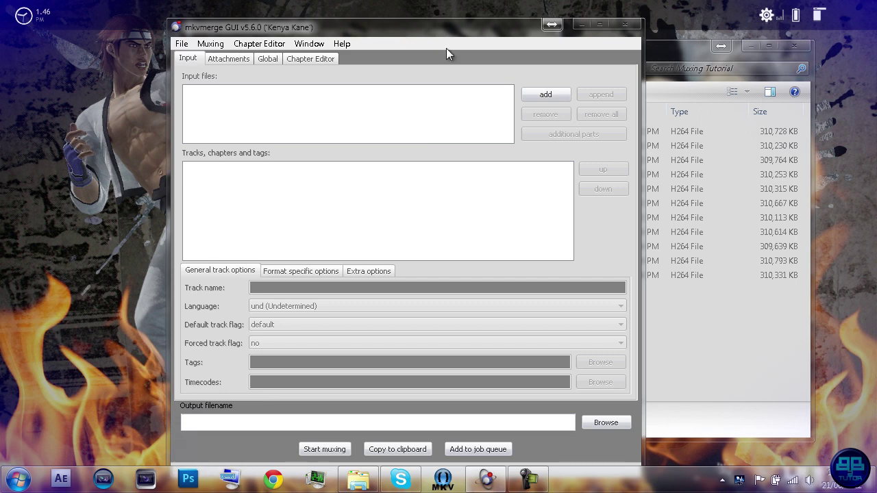
click(542, 96)
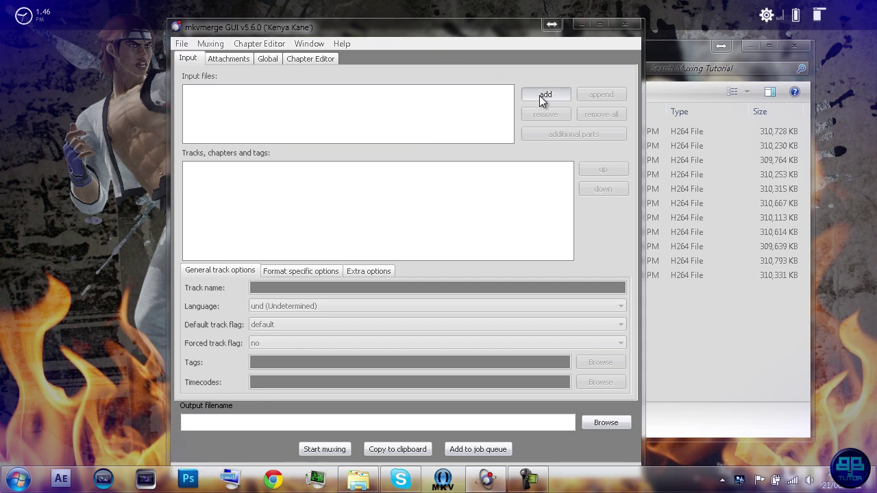
click(542, 100)
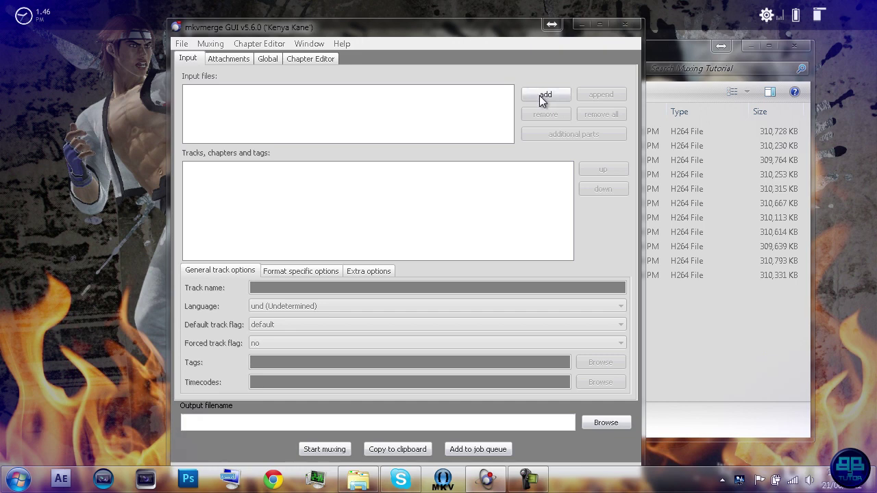
click(240, 146)
scroll(477, 233, down, 1)
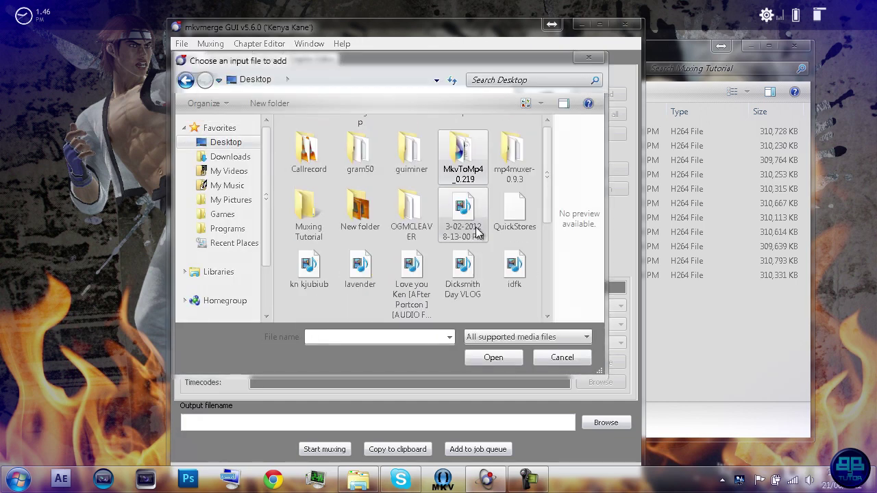
scroll(480, 232, down, 5)
scroll(541, 135, up, 7)
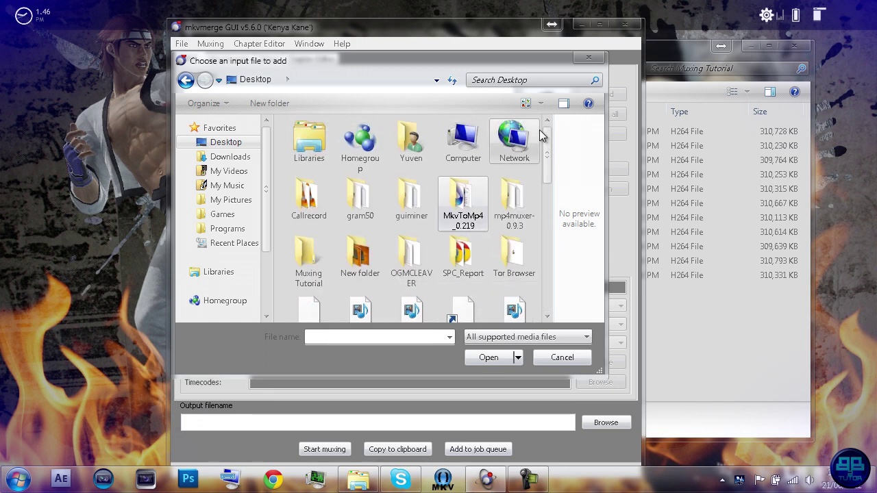
double_click(308, 258)
double_click(352, 144)
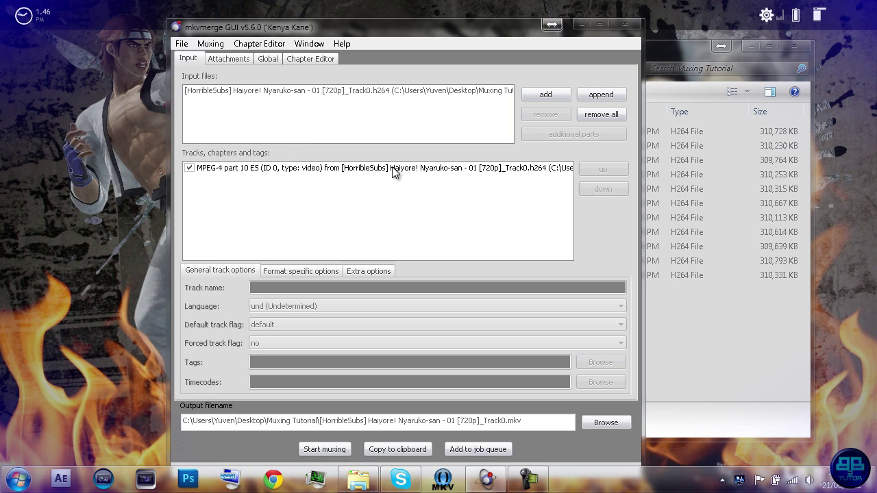
- Look through the format specific, extra, attachment, global and chapter editor options, then return to the input settings
click(286, 272)
click(226, 271)
click(364, 271)
click(225, 272)
click(228, 59)
click(267, 59)
click(310, 58)
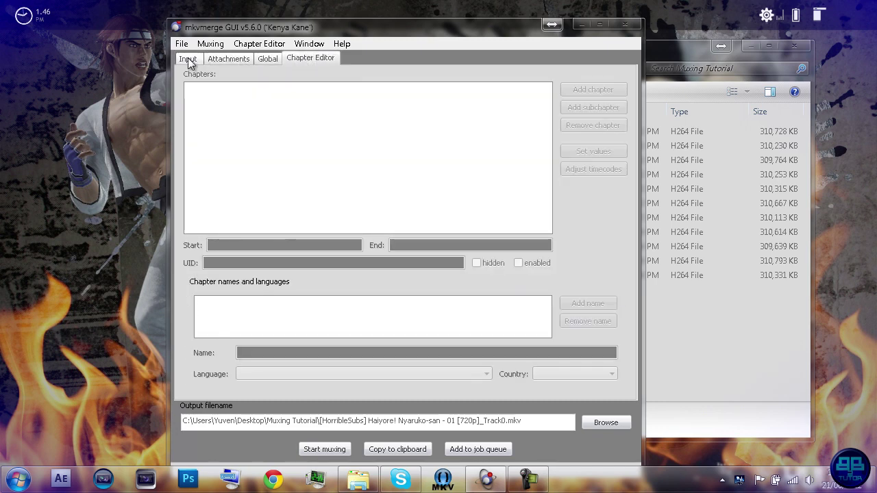
click(188, 59)
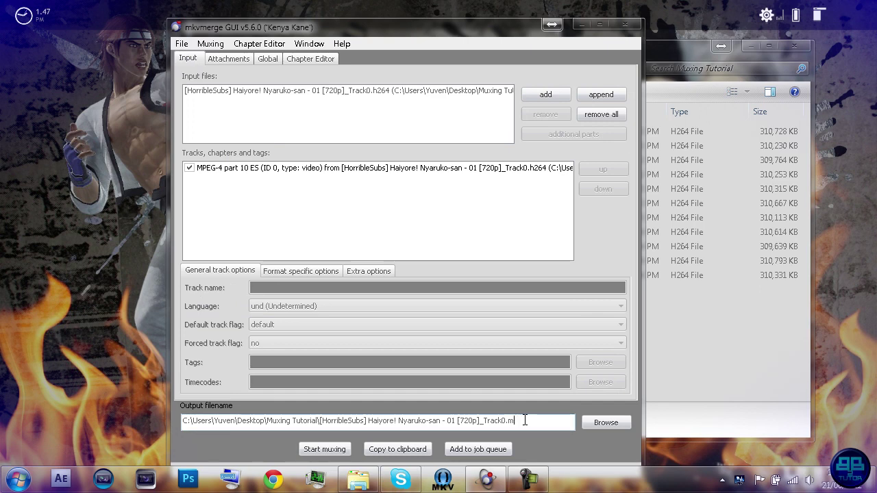
- Change the output file's extension to mp4 and start muxing episode 01
text(mp4)
click(327, 449)
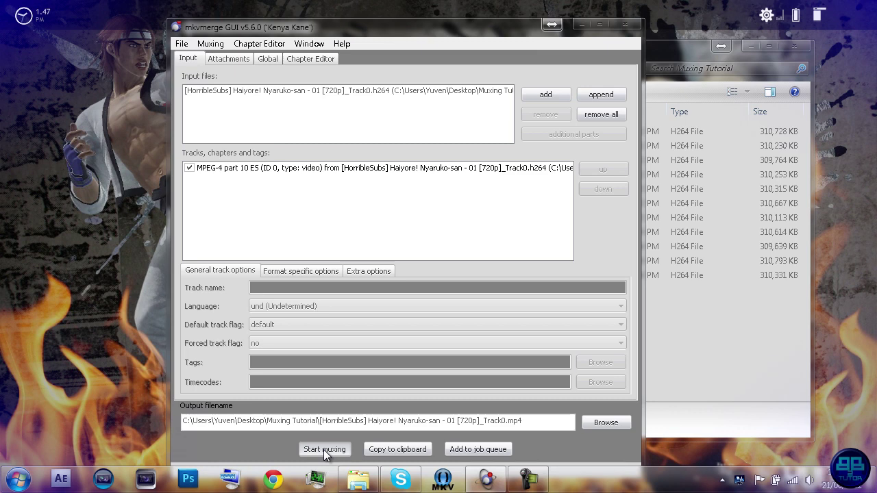
click(324, 449)
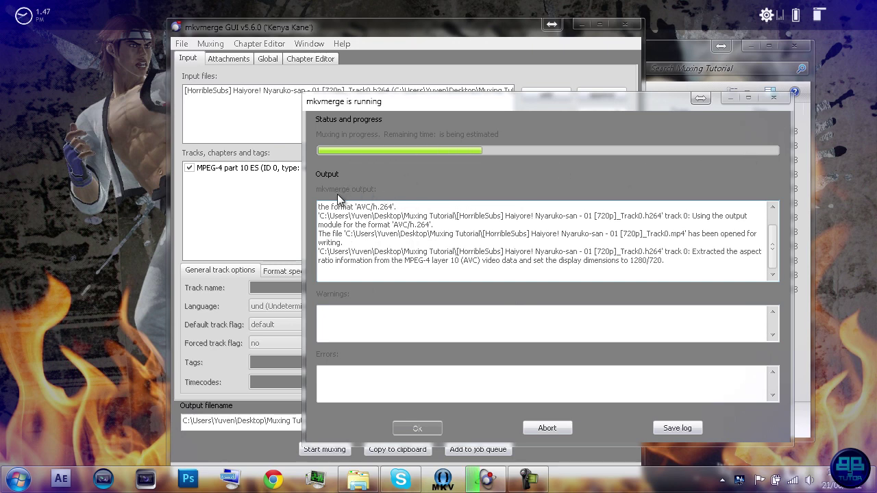
- Bring the Muxing Tutorial folder window to the front and reposition it to check the muxed output file
click(659, 56)
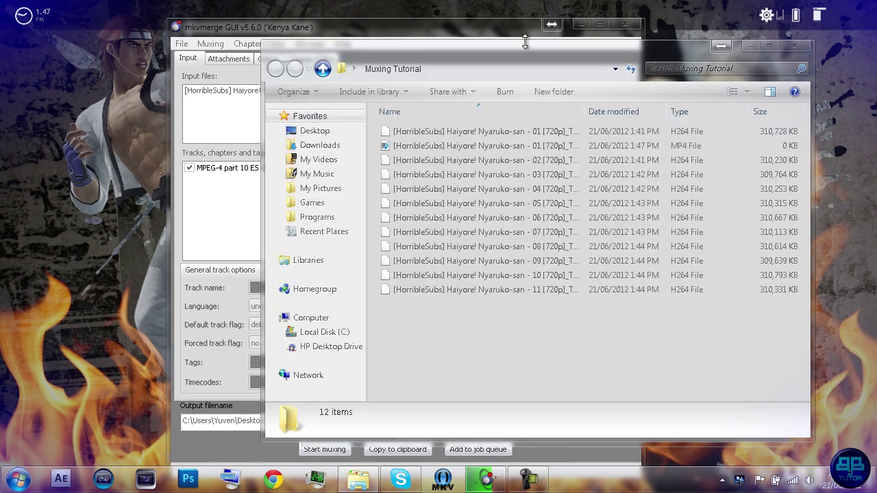
drag(521, 59, 673, 65)
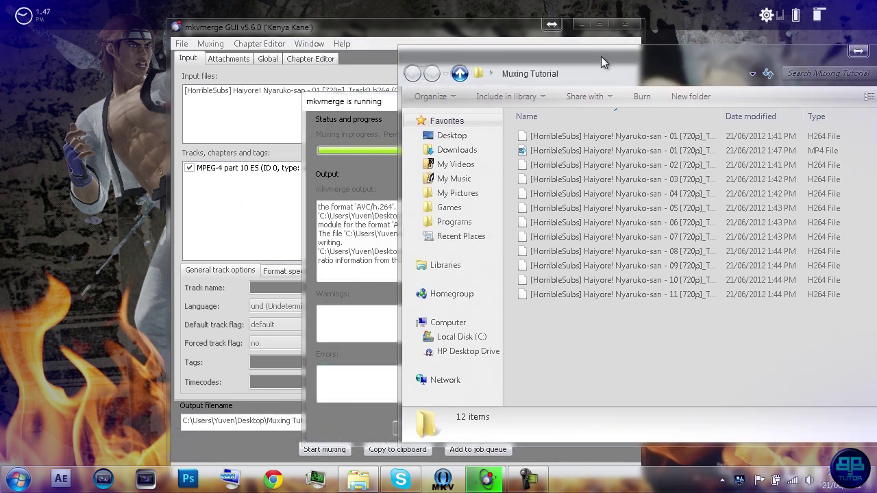
drag(601, 56, 416, 1)
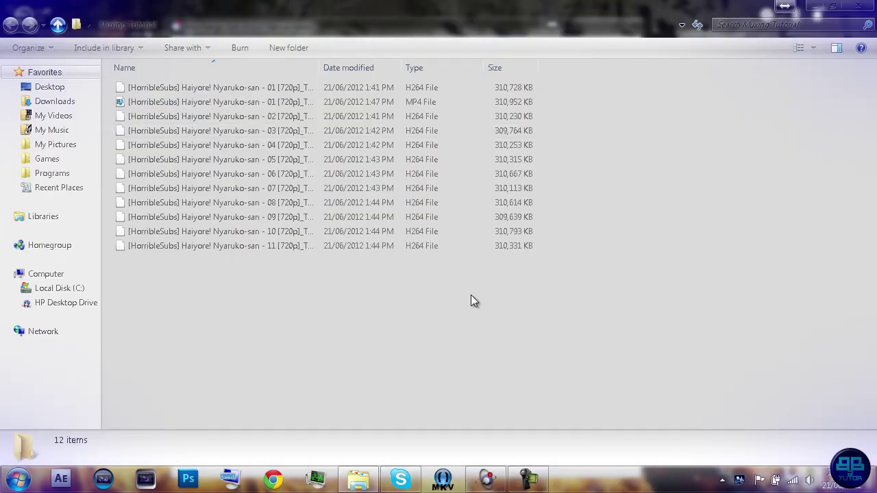
drag(276, 6, 480, 55)
- Play the muxed episode 01 MP4 file in VLC media player and maximize the player window
click(562, 151)
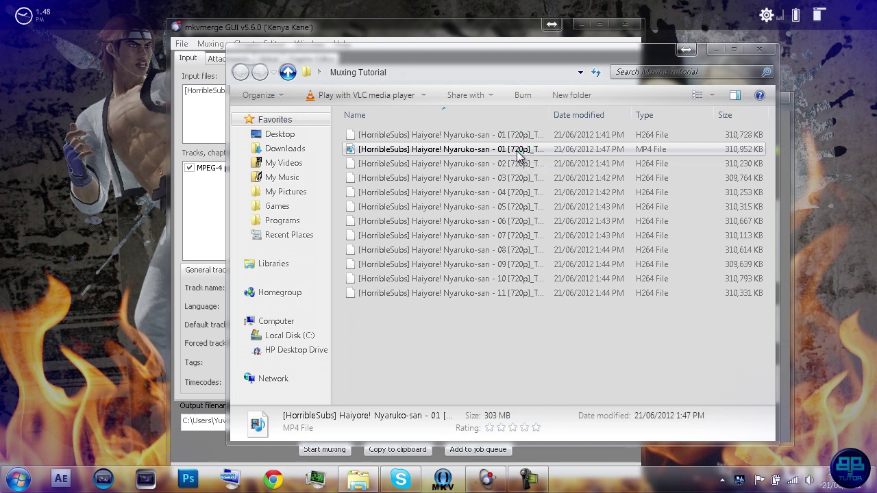
click(529, 340)
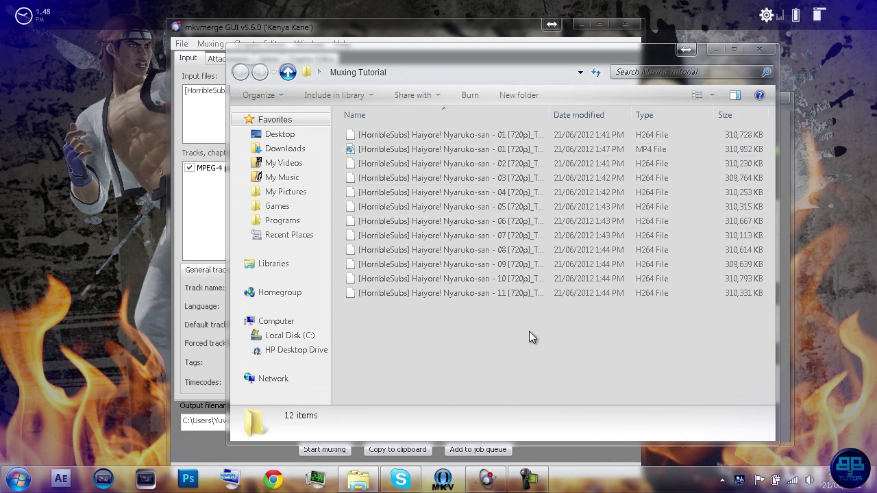
click(125, 14)
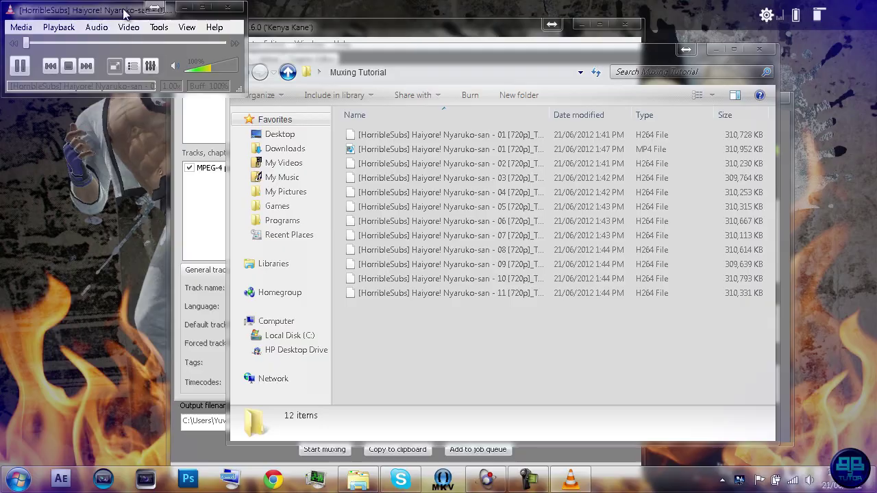
double_click(123, 9)
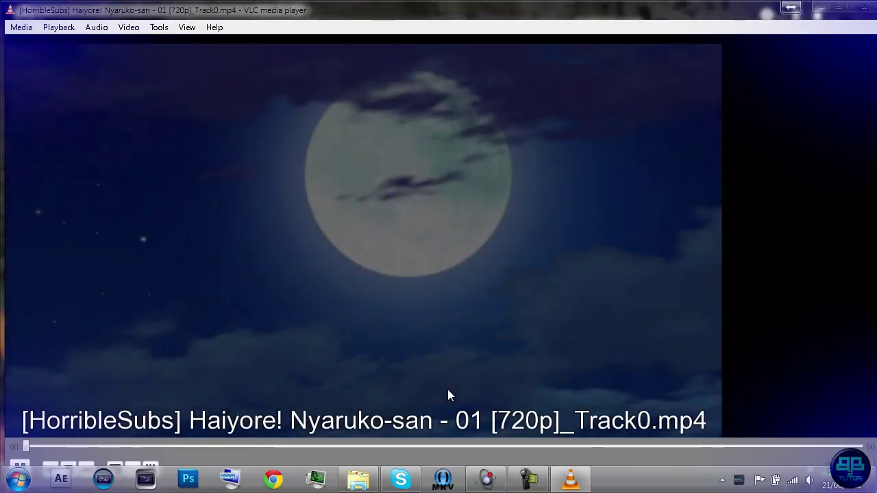
- Check the MP4's playback by skipping from the opening to about two-thirds through the episode, and close the player
double_click(438, 334)
double_click(439, 334)
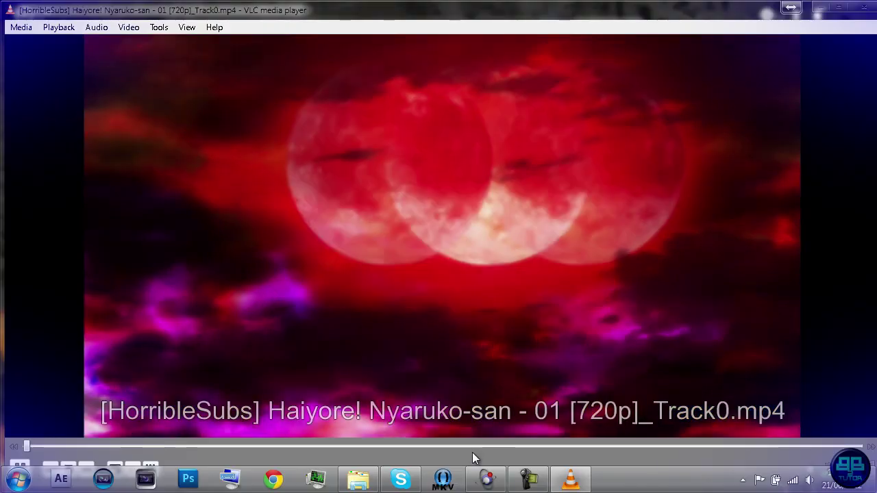
click(472, 450)
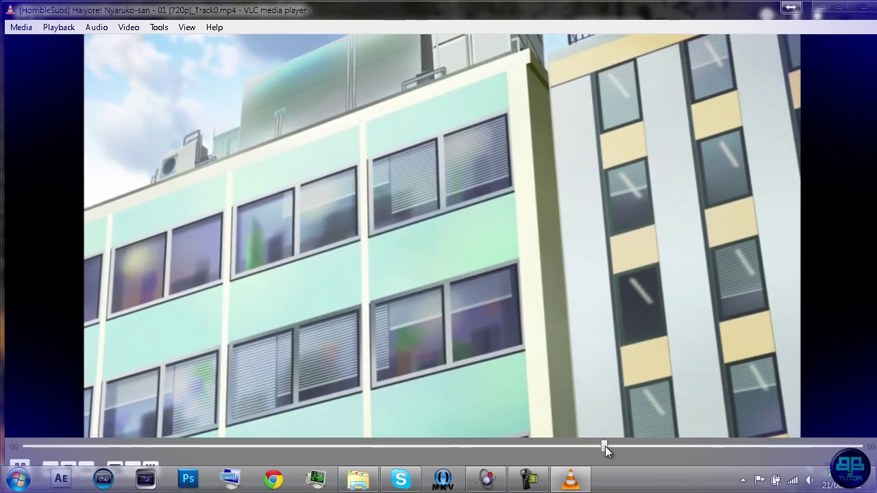
click(605, 446)
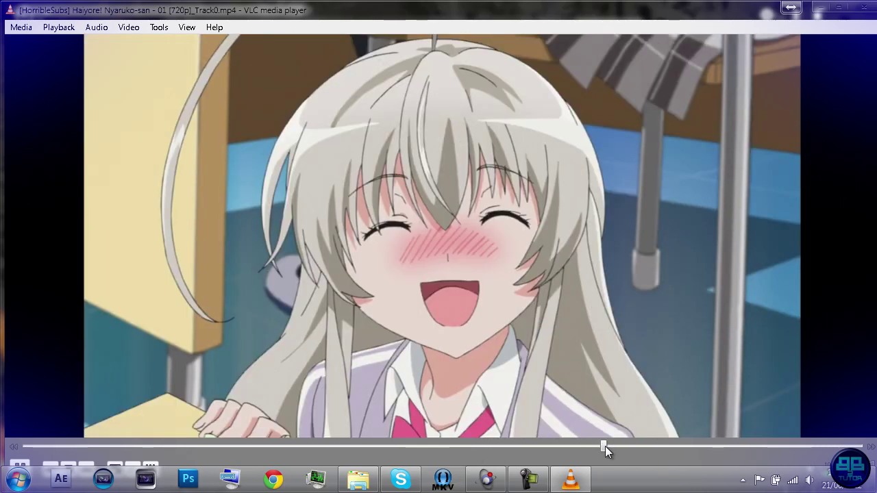
click(868, 8)
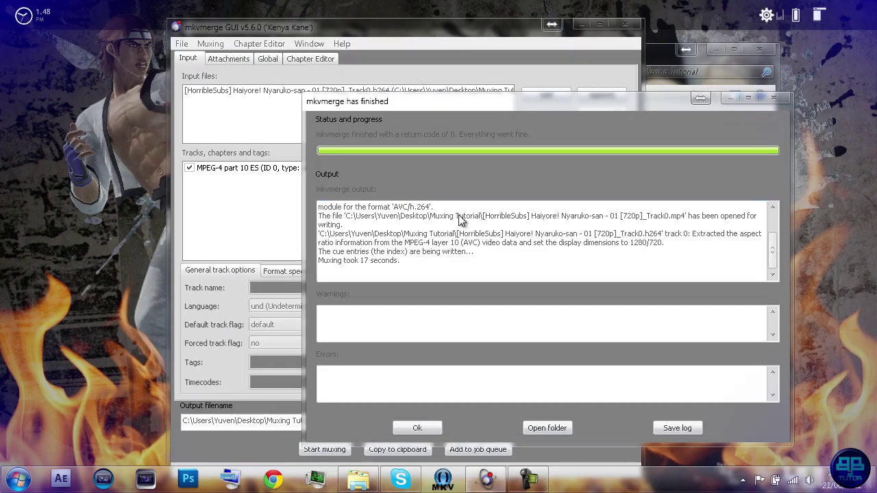
- Dismiss the finished muxing report and bring the Muxing Tutorial folder window to the front
click(426, 428)
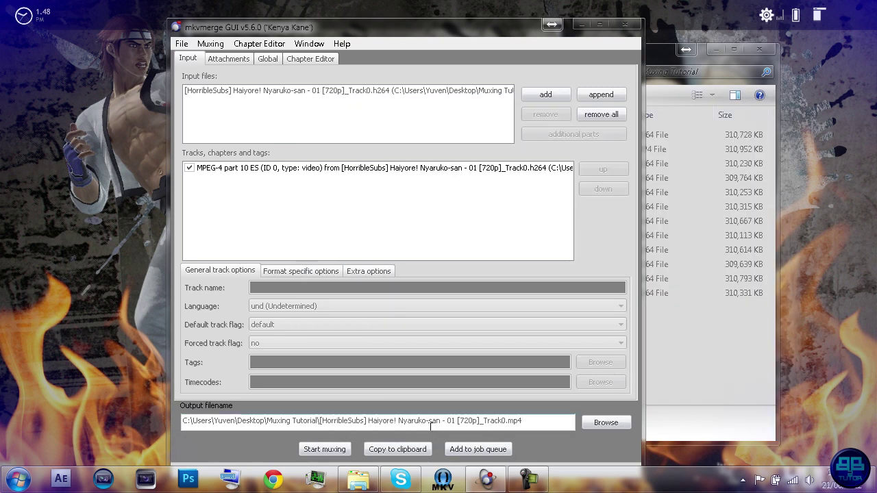
click(707, 349)
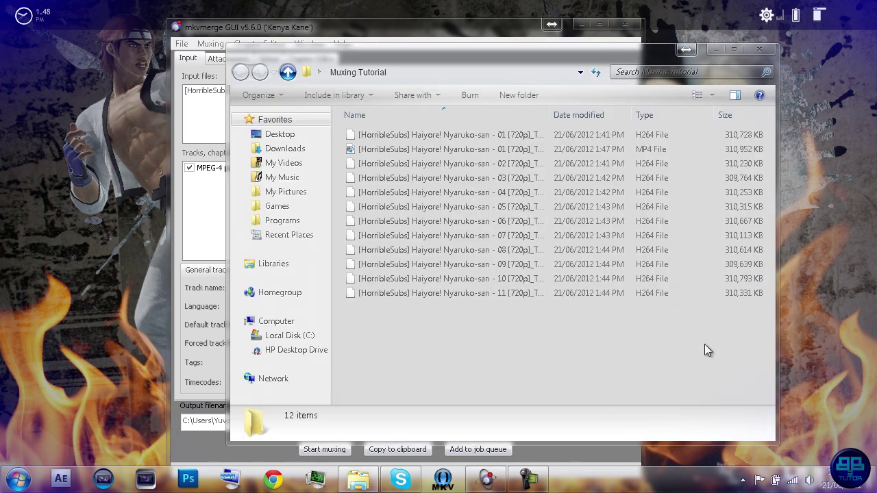